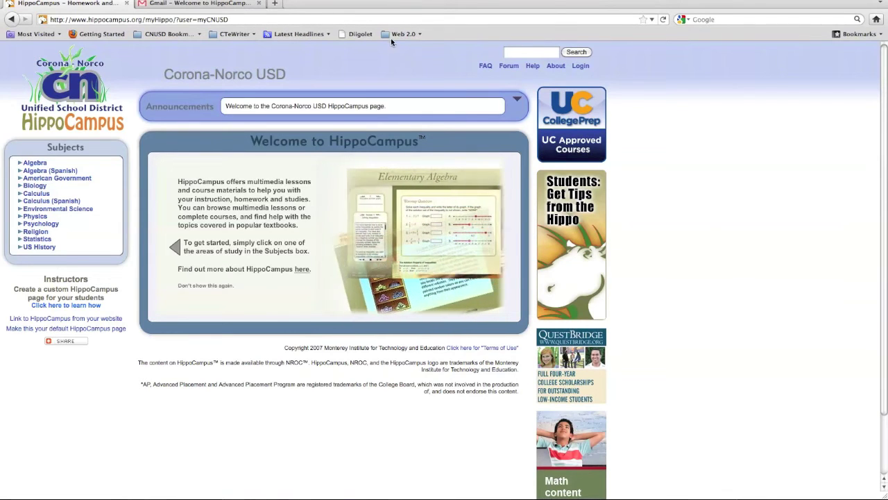
Switch to Gmail to view the 'Welcome to HippoCampus' email.
click(241, 5)
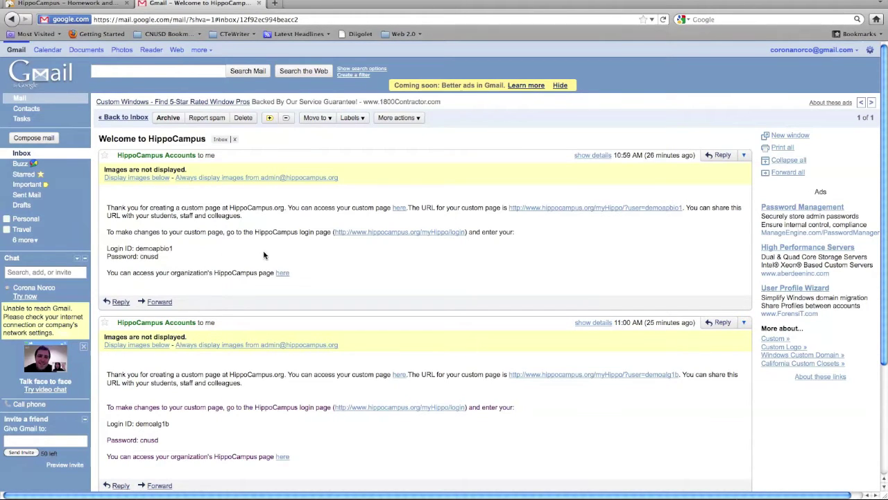
Scroll through the welcome email to read the login ID and password.
scroll(270, 256, down, 1)
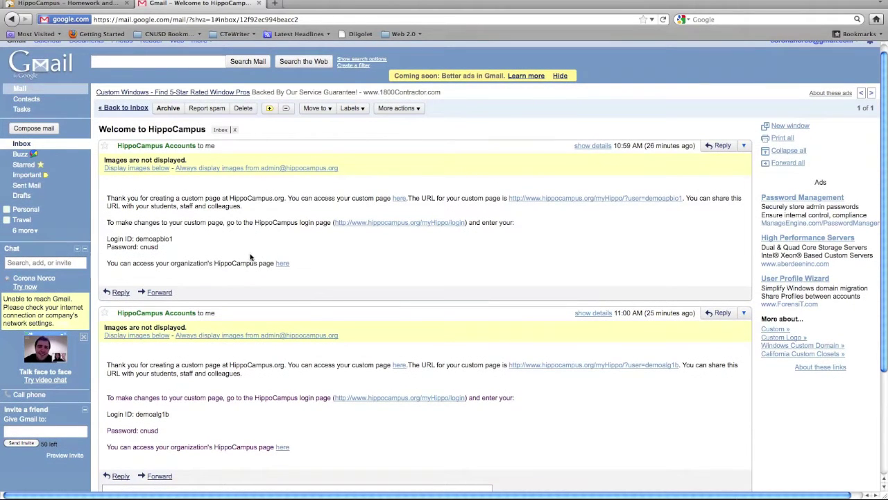
scroll(263, 255, down, 3)
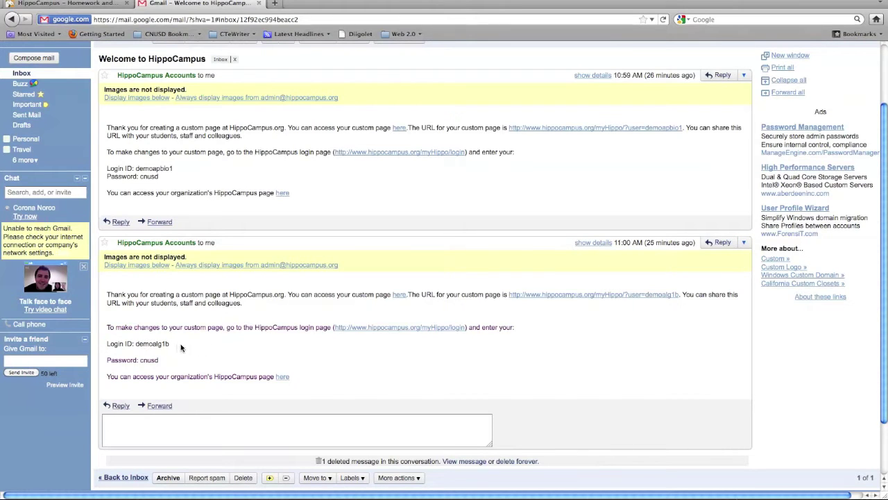
Log in to the demo teacher's myHippo page with the saved login ID and its password.
click(111, 4)
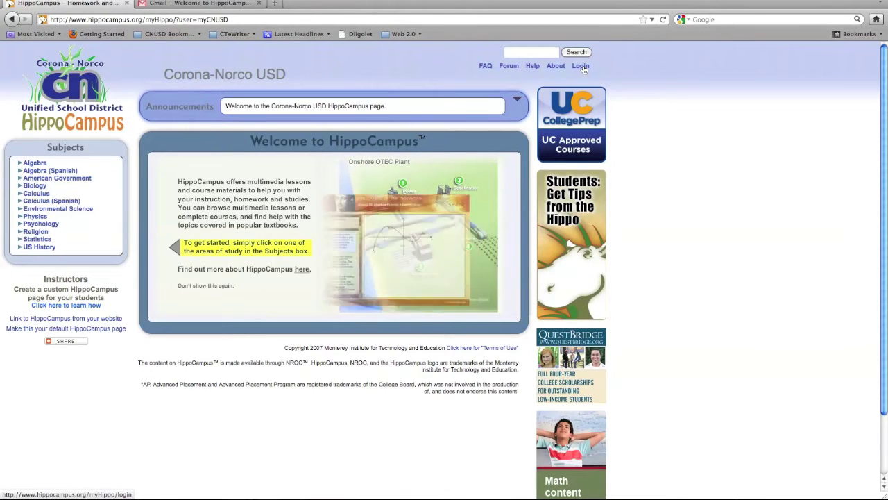
click(581, 67)
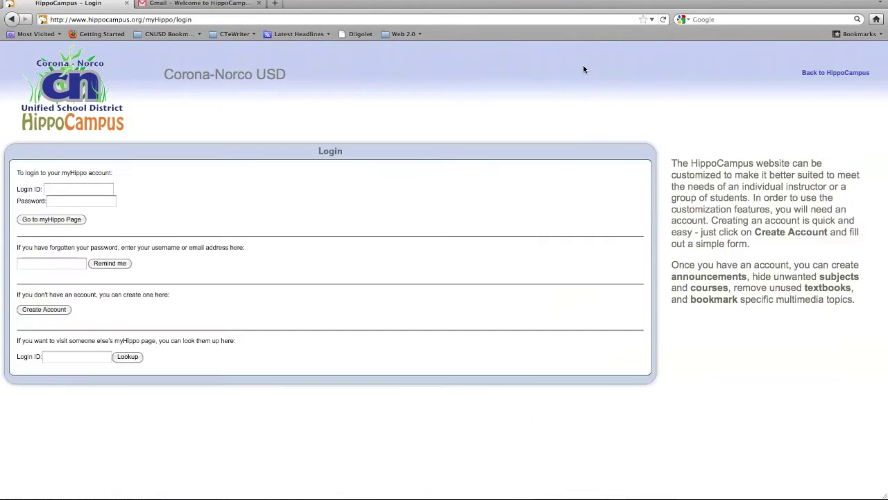
click(74, 189)
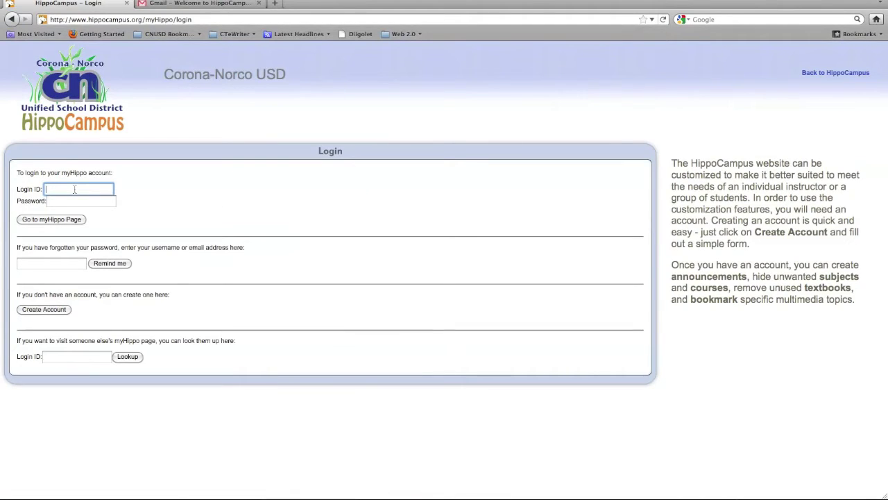
text(de)
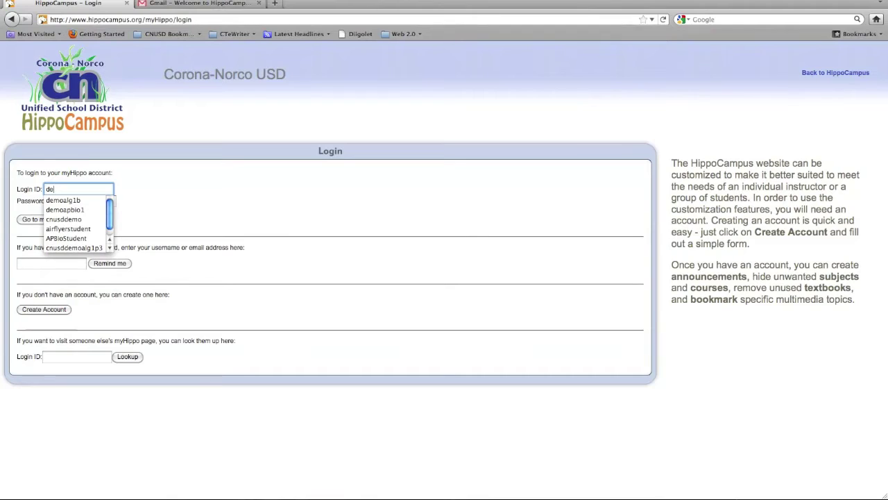
click(70, 200)
click(70, 202)
text(demoalg1b)
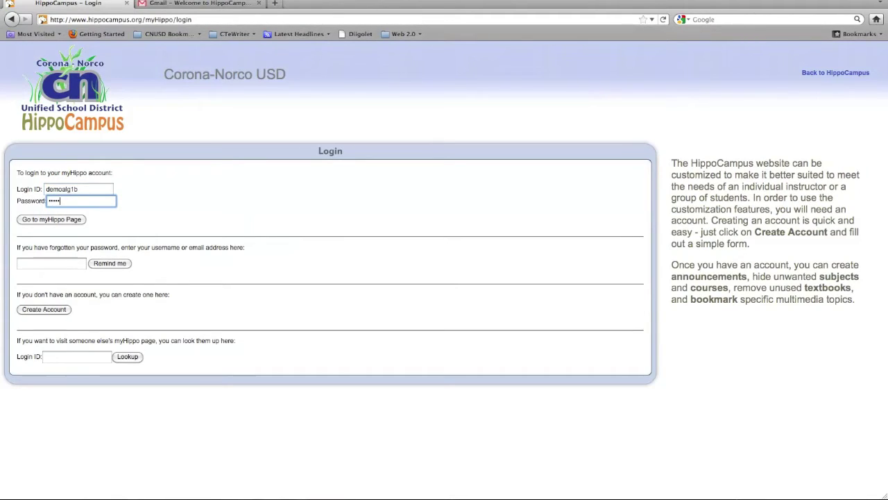
click(56, 219)
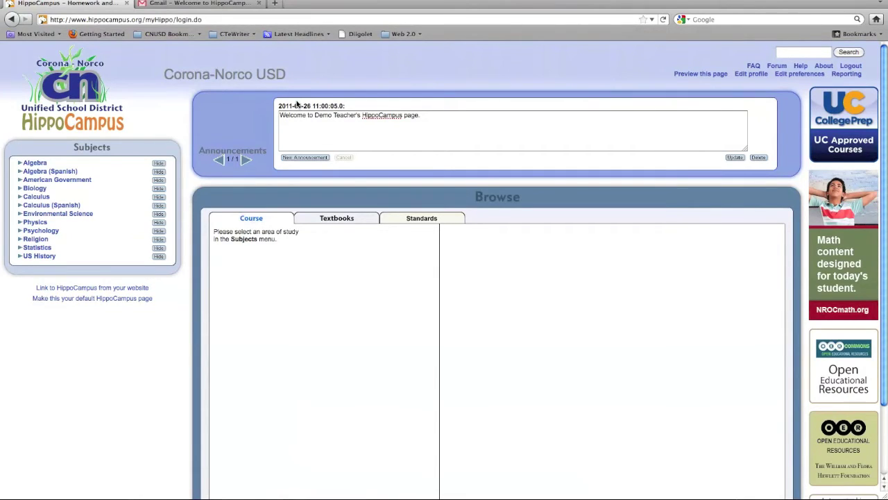
Expand Algebra and hide its Algebra IA and Elementary Algebra courses.
click(21, 164)
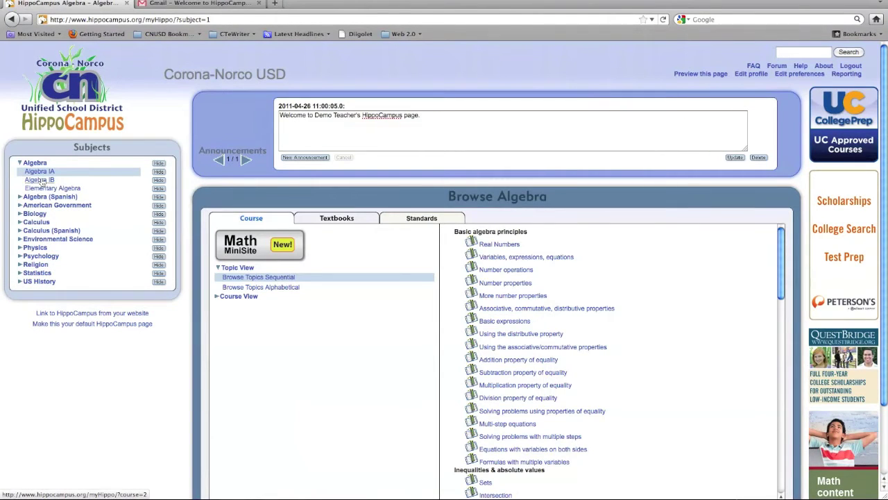
click(159, 172)
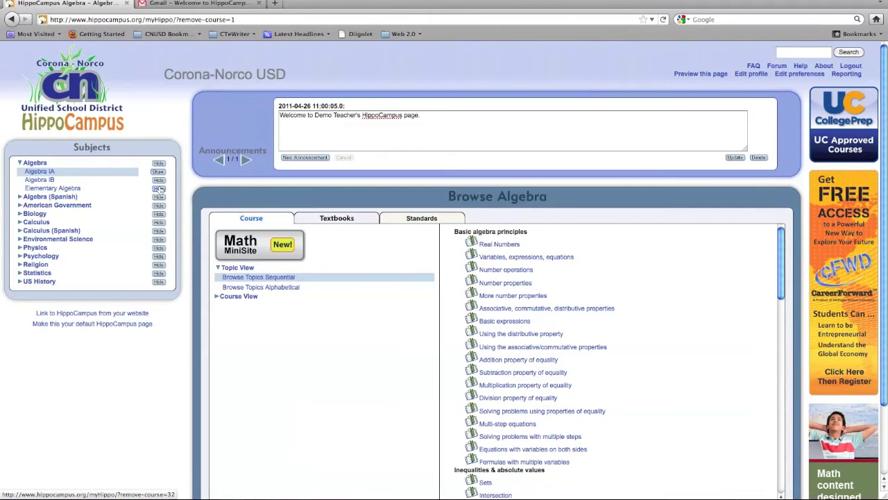
click(159, 189)
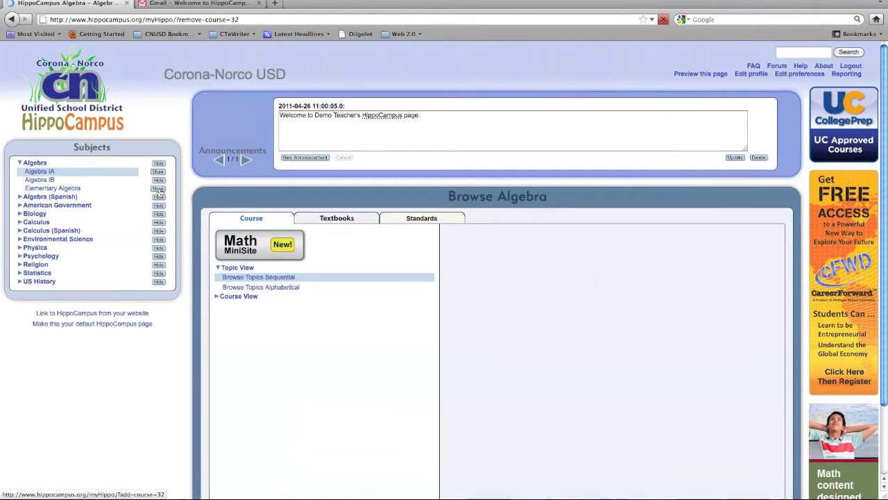
Hide the other subjects, Algebra (Spanish) through US History, and list the Algebra textbooks.
click(159, 197)
click(159, 206)
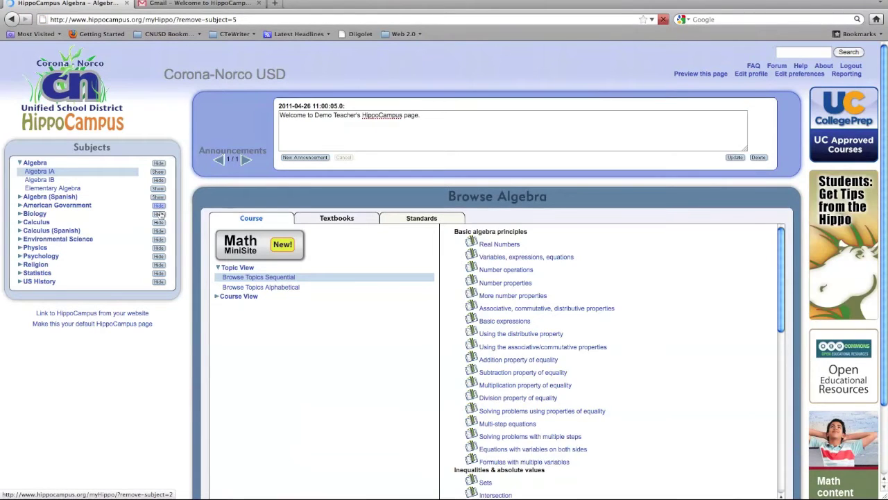
click(159, 223)
click(159, 231)
click(160, 240)
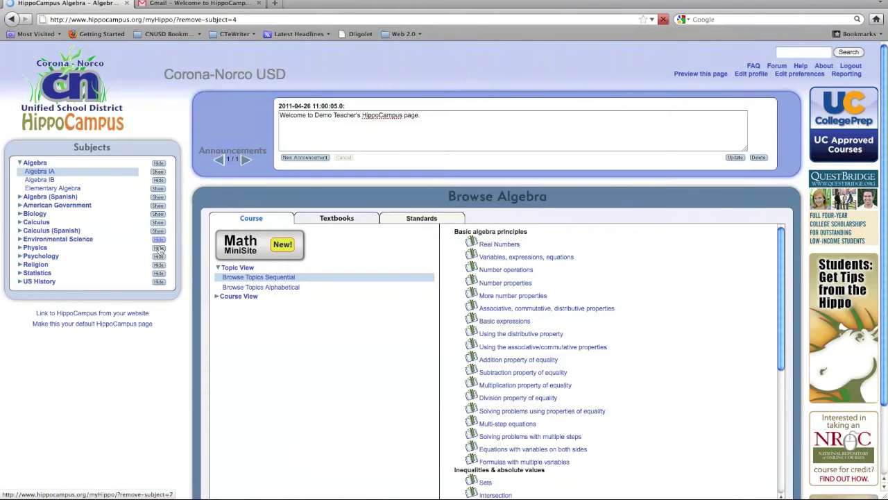
click(159, 249)
click(159, 257)
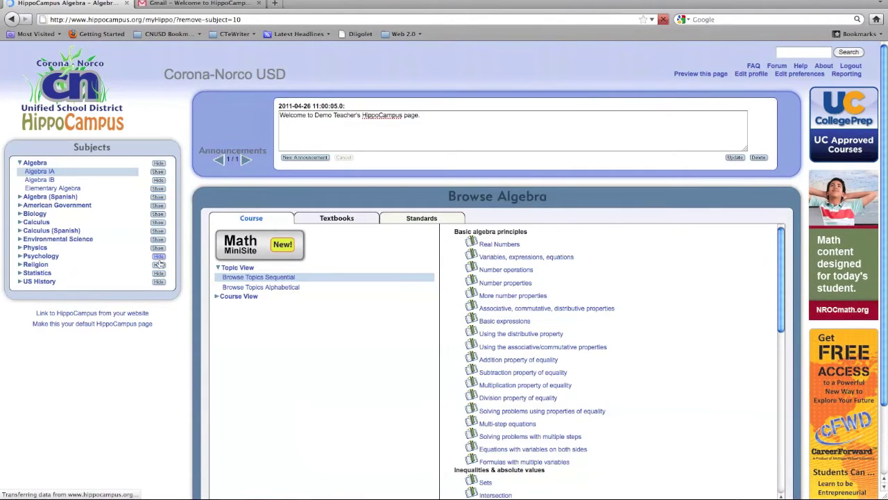
click(160, 275)
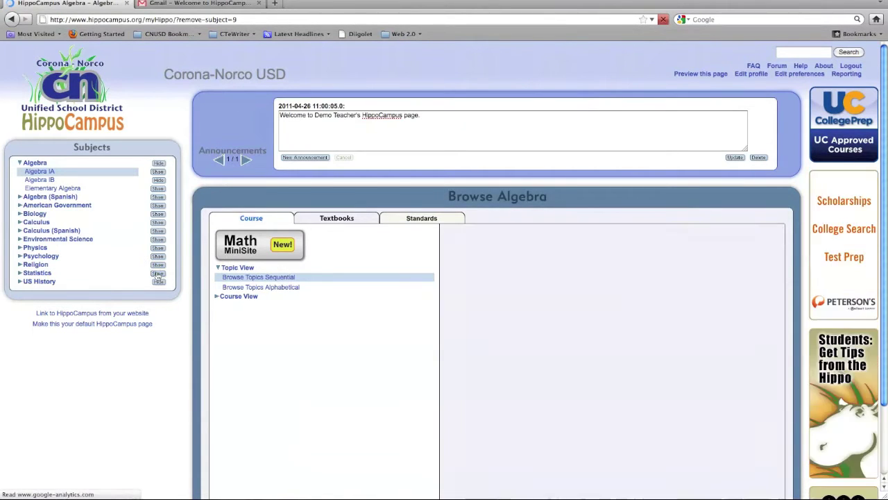
click(161, 283)
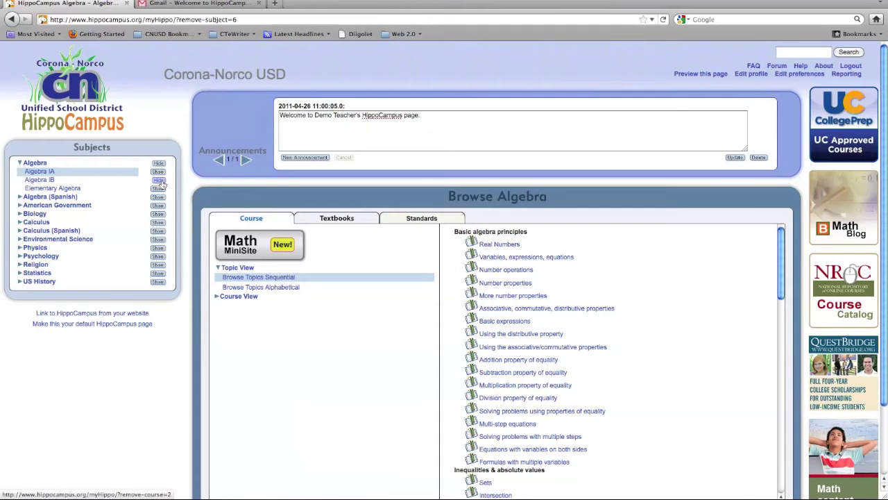
click(336, 219)
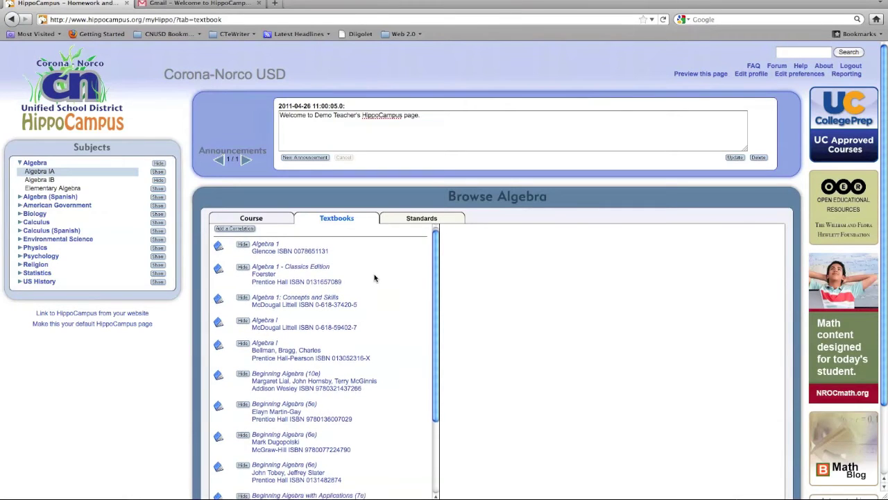
Hide the Glencoe, Classics Edition, Concepts and Skills and McDougal Littell Algebra 1 textbooks.
scroll(354, 295, down, 1)
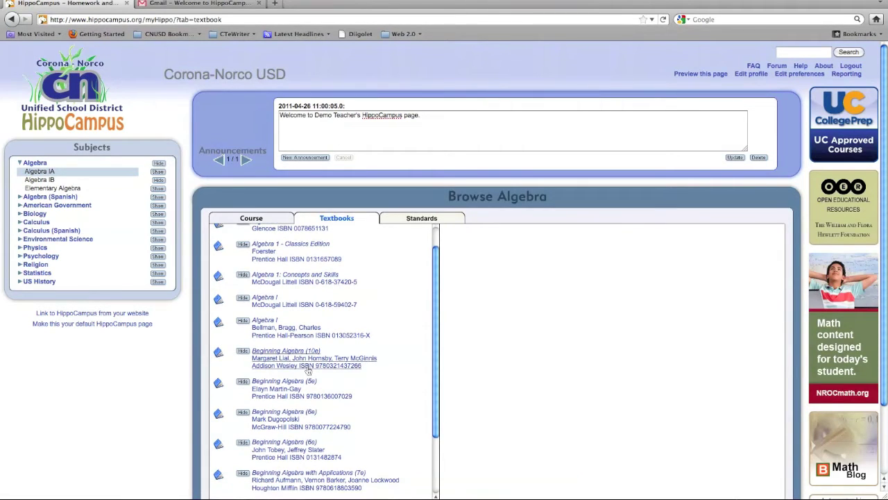
scroll(302, 350, up, 1)
scroll(308, 360, down, 5)
scroll(307, 362, down, 3)
scroll(307, 361, up, 6)
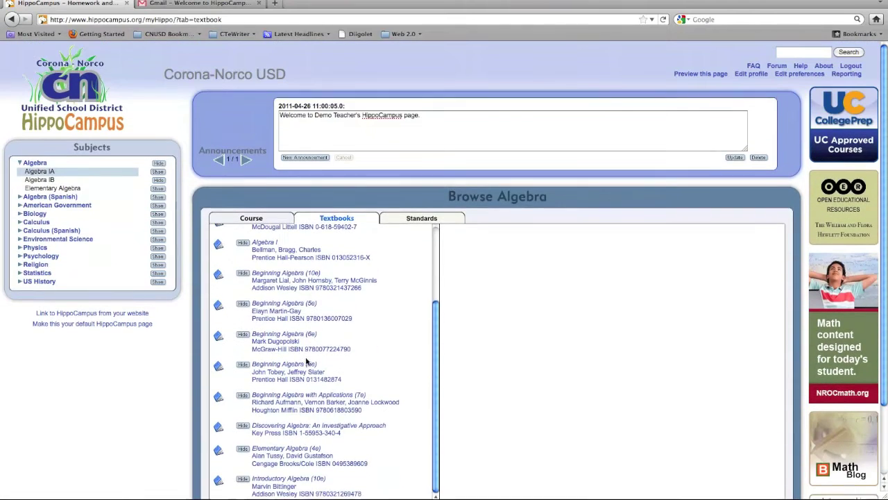
click(243, 248)
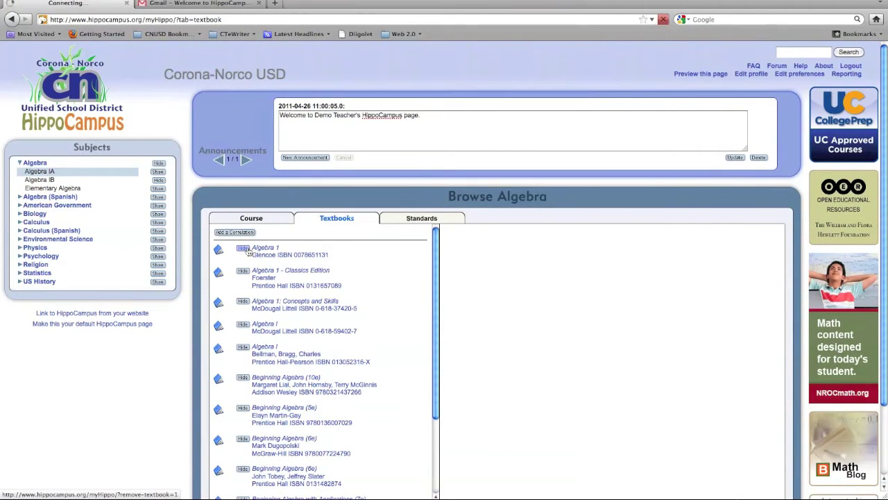
click(244, 270)
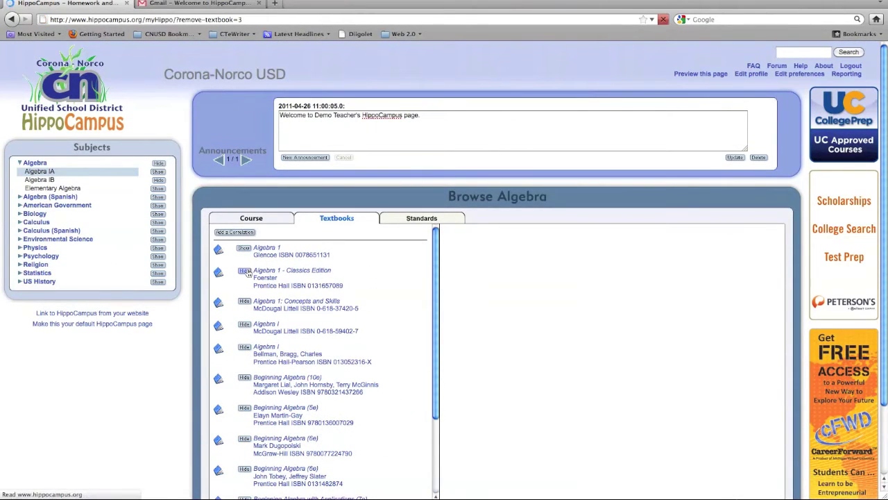
click(245, 302)
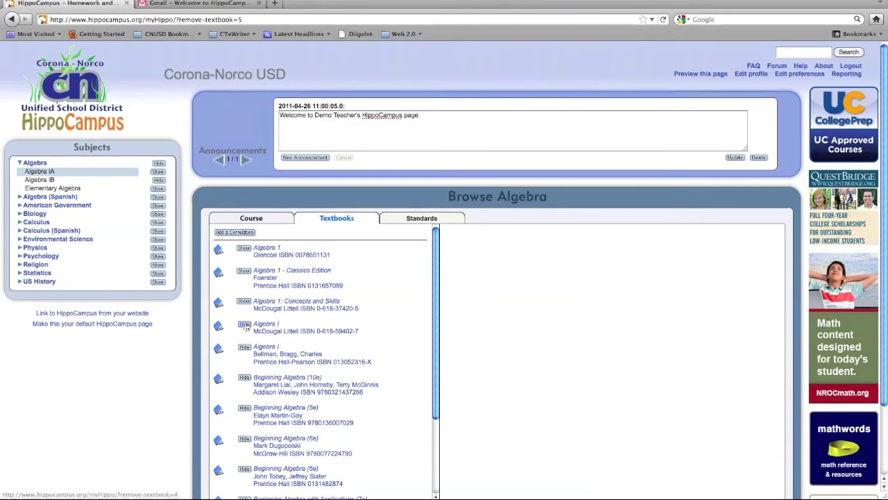
click(244, 325)
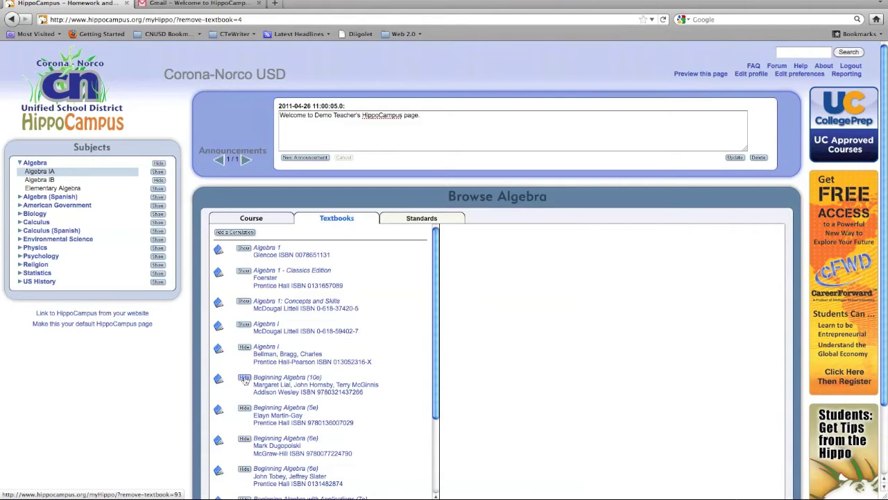
Hide the Beginning Algebra 10e and 5e textbooks, plus the McGraw-Hill and Prentice Hall 6e editions.
click(244, 378)
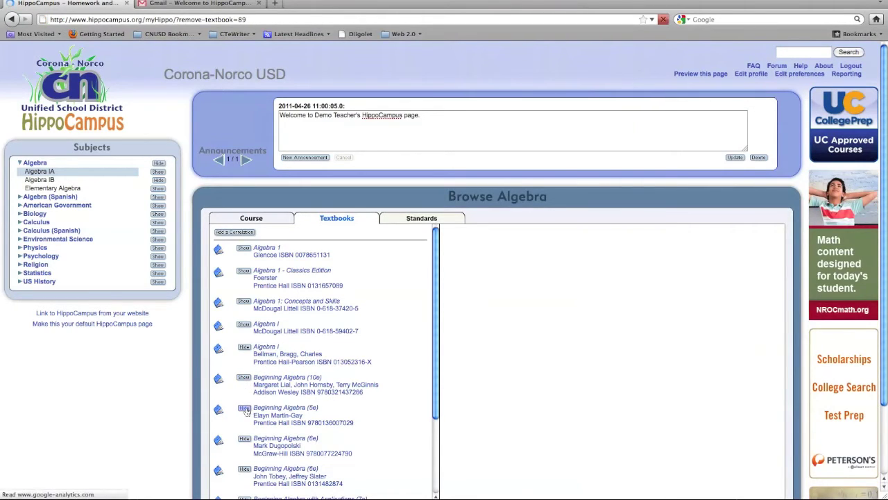
click(246, 409)
scroll(250, 402, down, 3)
click(244, 335)
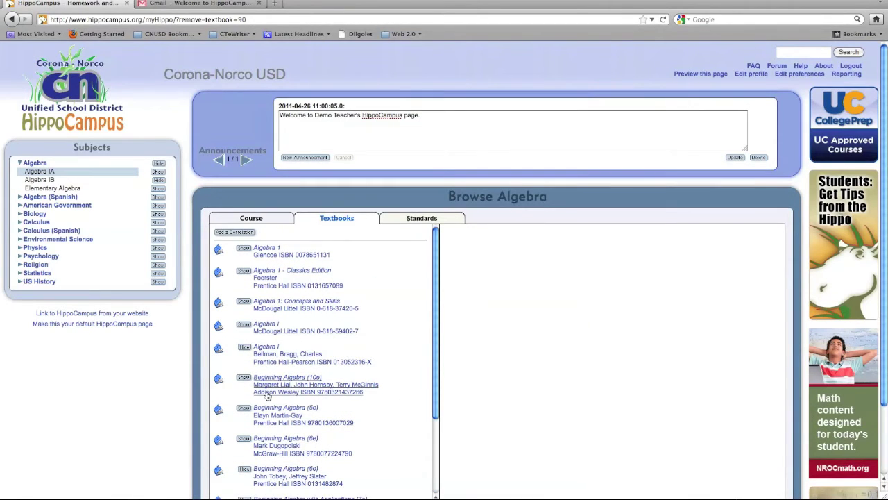
scroll(245, 361, down, 3)
click(244, 363)
Hide Beginning Algebra with Applications (7e), Discovering Algebra, Elementary Algebra (4e), Introductory Algebra (10e); open account preferences.
scroll(245, 364, down, 3)
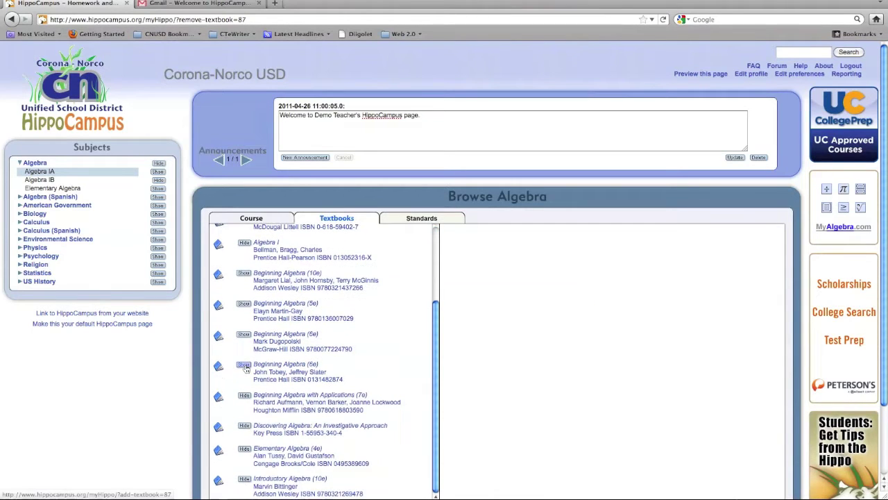
click(245, 404)
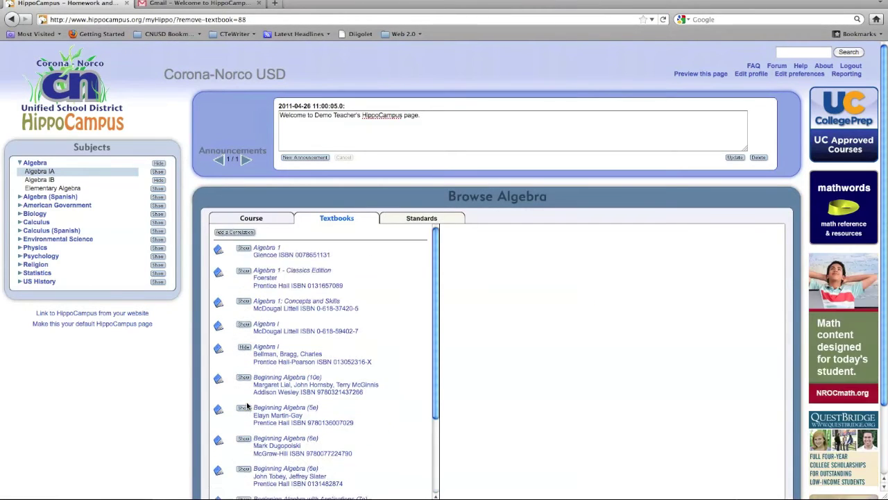
scroll(245, 410, down, 3)
click(245, 426)
scroll(324, 406, down, 3)
click(244, 450)
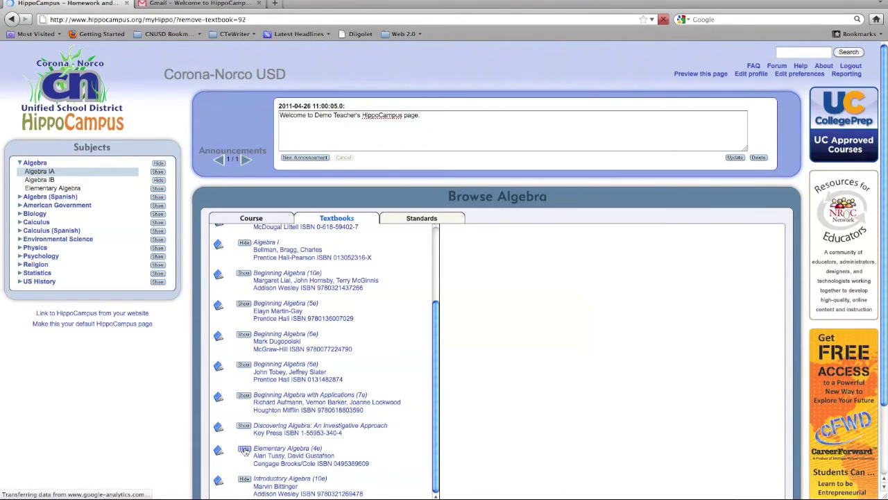
scroll(250, 475, down, 3)
click(244, 478)
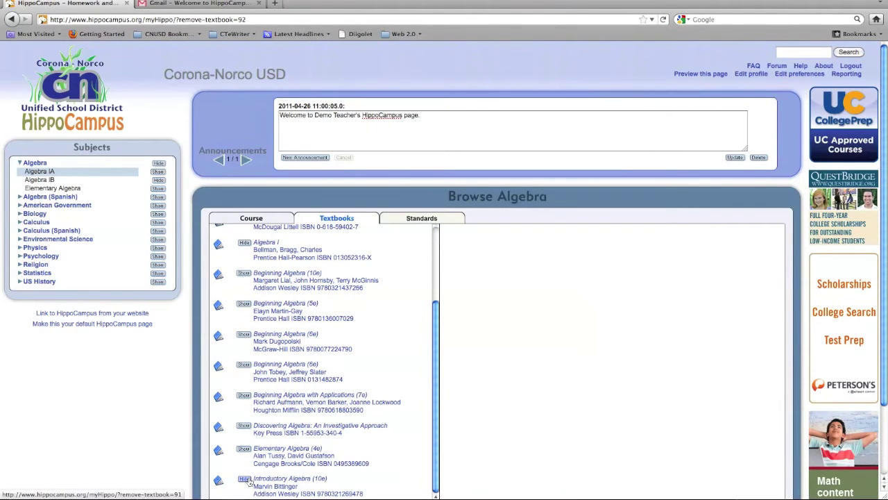
scroll(385, 384, down, 3)
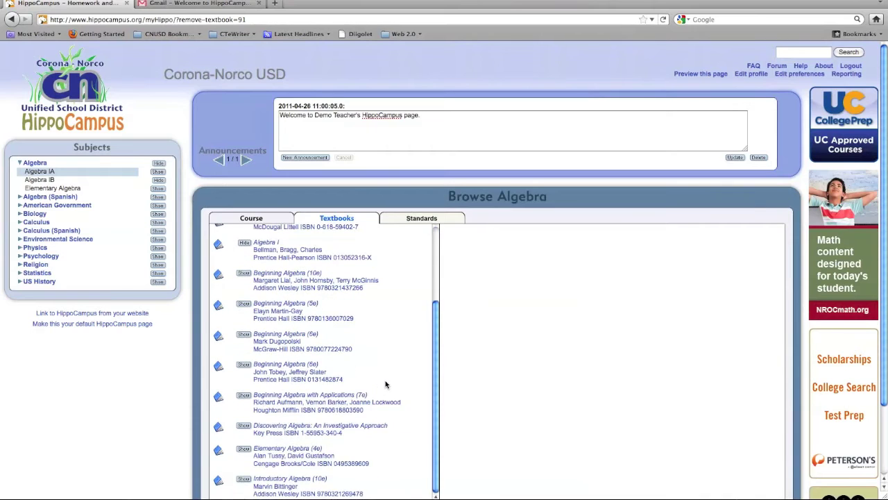
scroll(386, 384, up, 5)
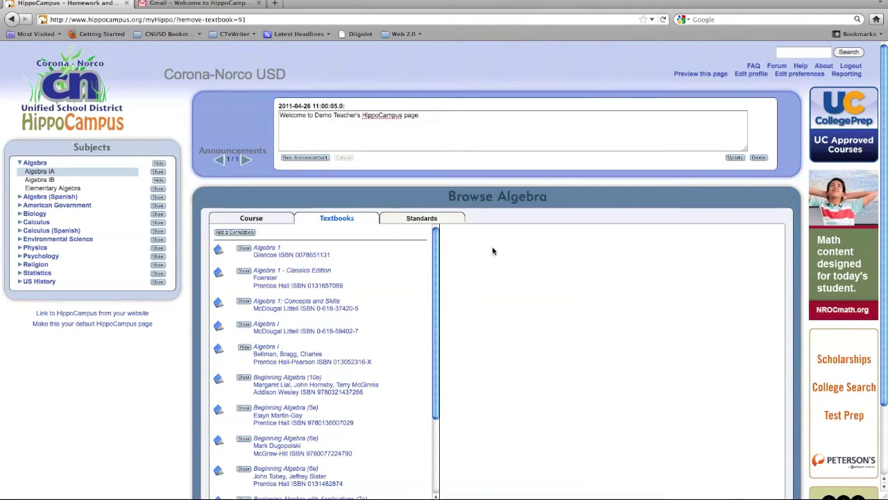
click(800, 74)
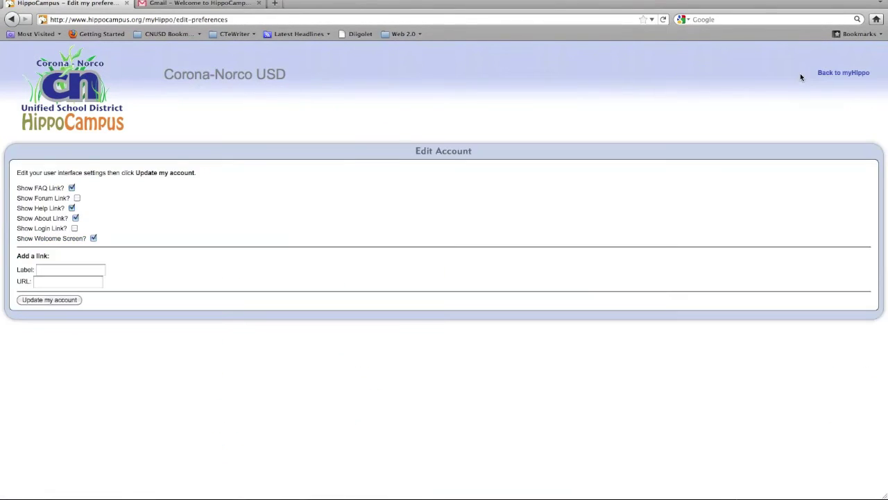
Check Show Forum Link and uncheck Show About Link and Show Login Link.
click(77, 199)
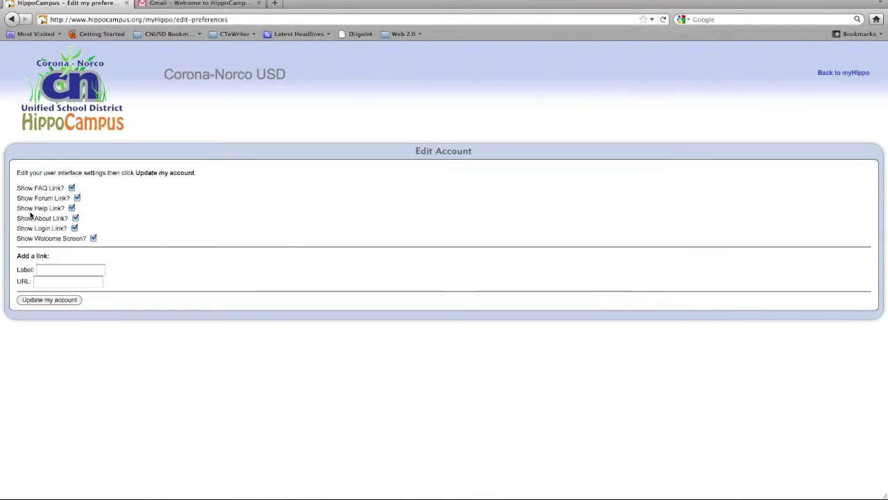
click(72, 189)
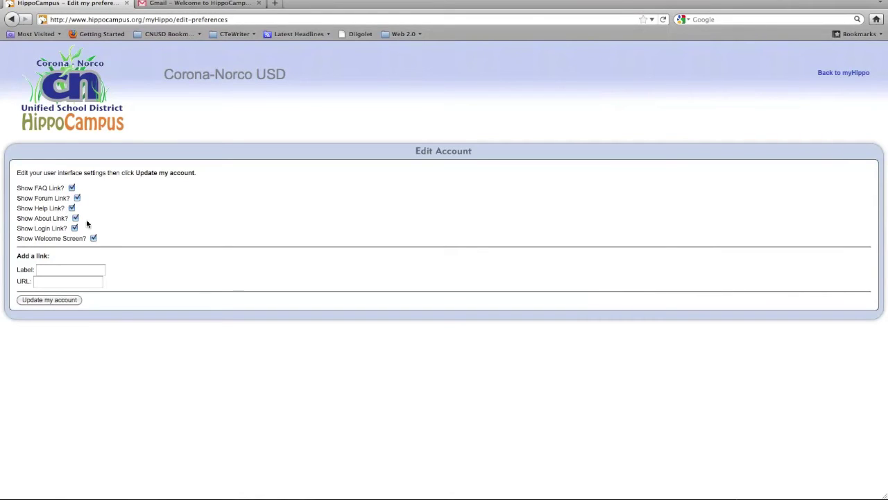
click(75, 219)
click(75, 227)
Update the account with the new link settings and return to myHippo.
click(55, 302)
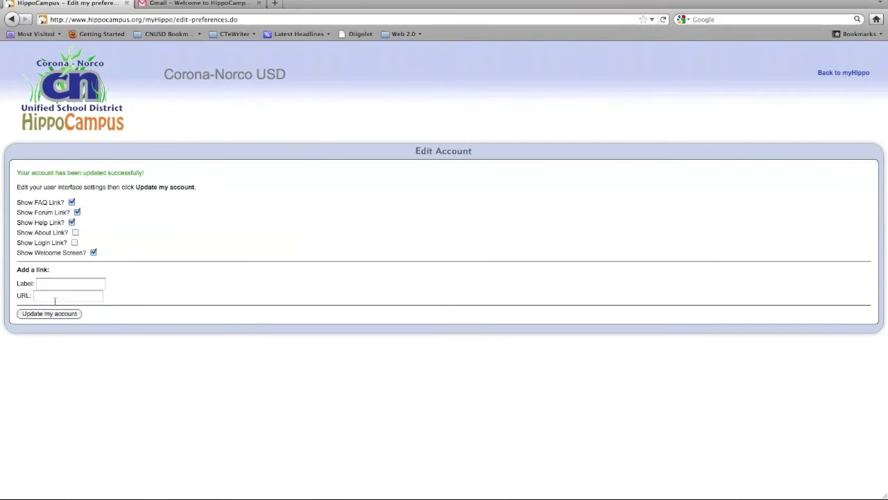
click(844, 73)
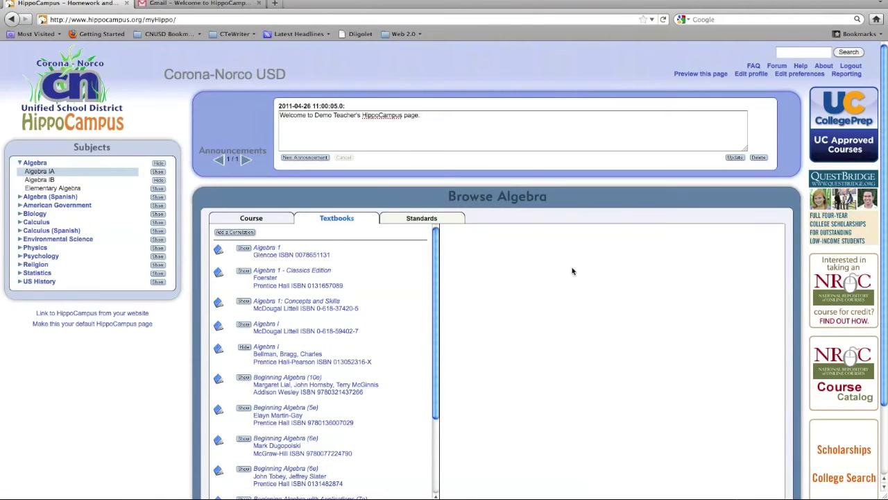
Look over the myHippo page, then return to the Gmail welcome email.
scroll(551, 269, down, 2)
scroll(550, 270, up, 2)
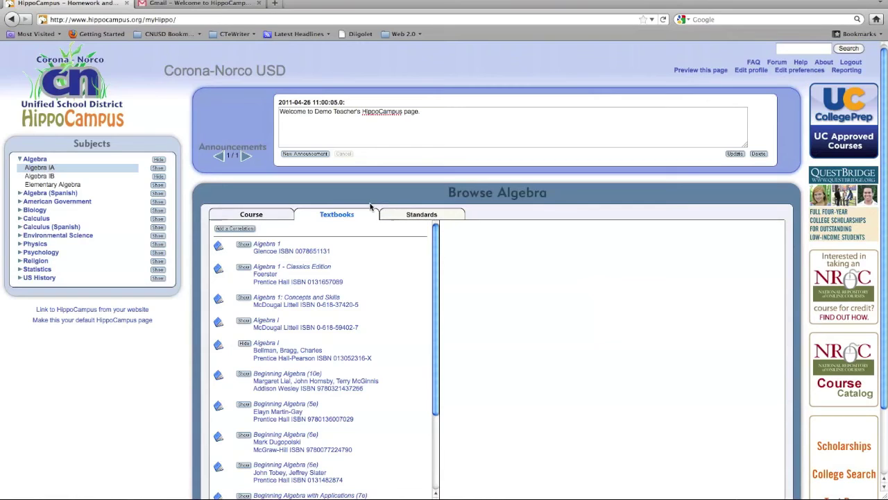
click(205, 5)
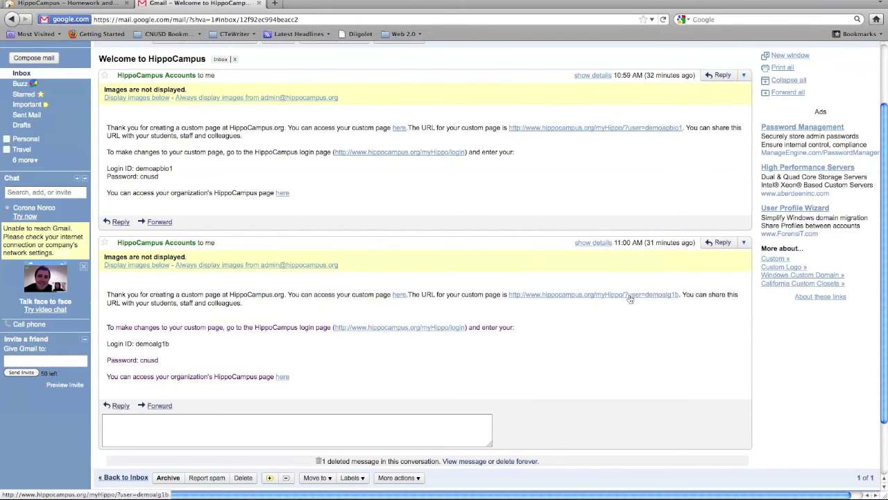
Log out of HippoCampus in both tabs and open the second email's custom page link.
click(630, 297)
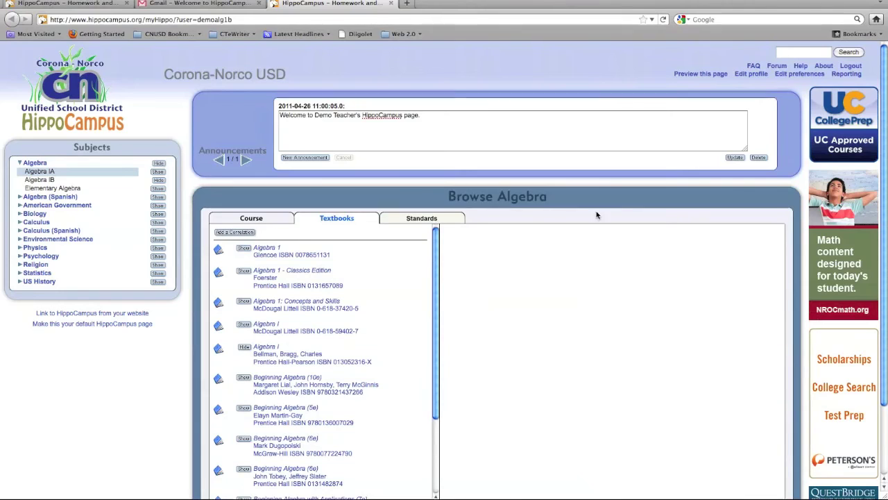
click(853, 67)
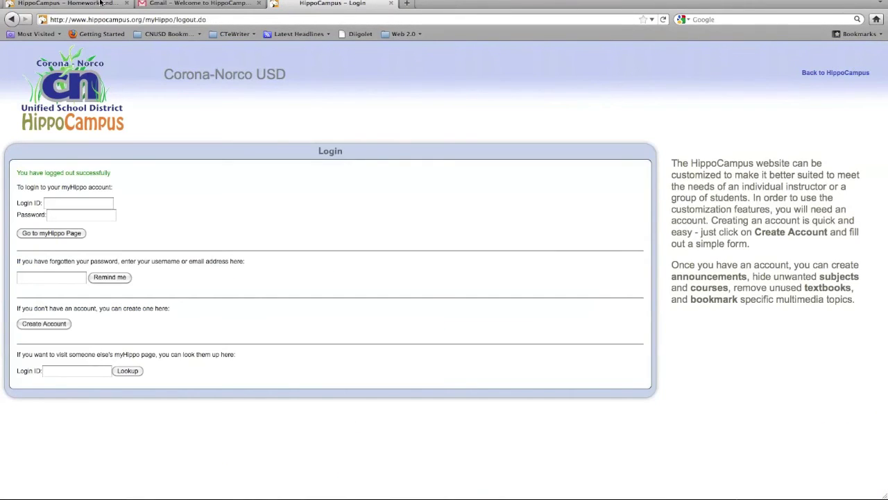
click(100, 3)
click(851, 65)
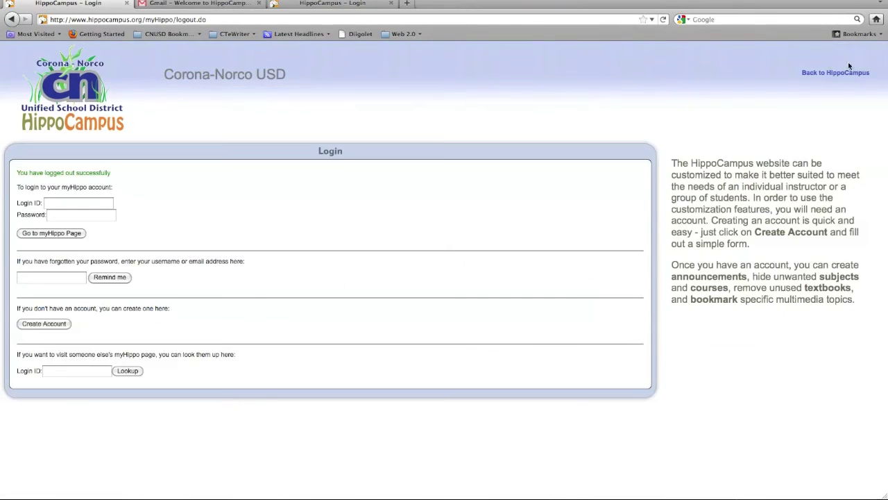
click(220, 6)
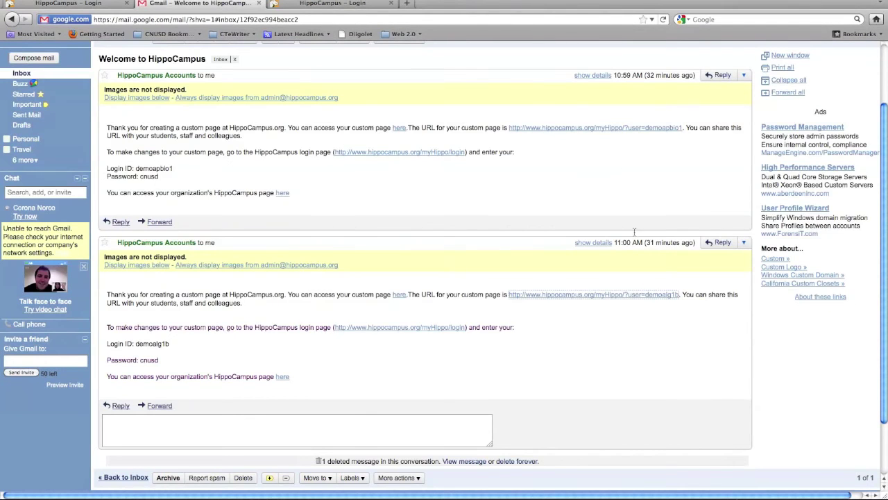
click(649, 295)
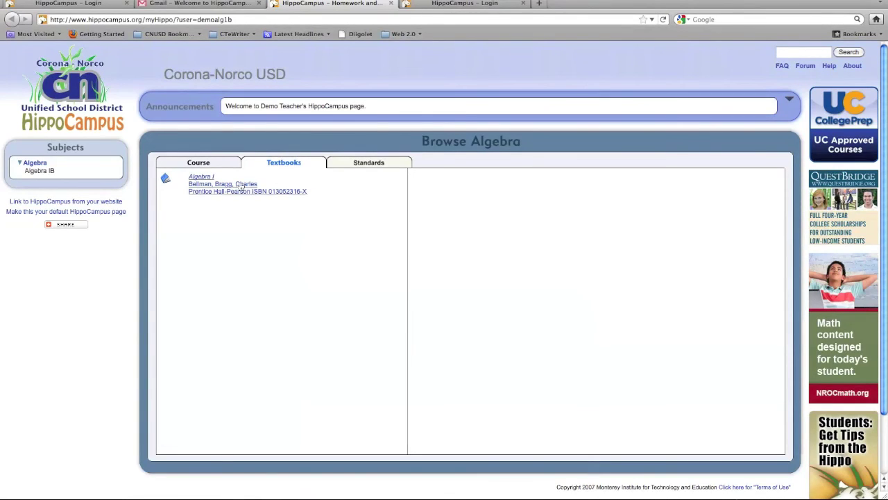
Open the Algebra IB course view and read its syllabus and course elements description.
click(203, 162)
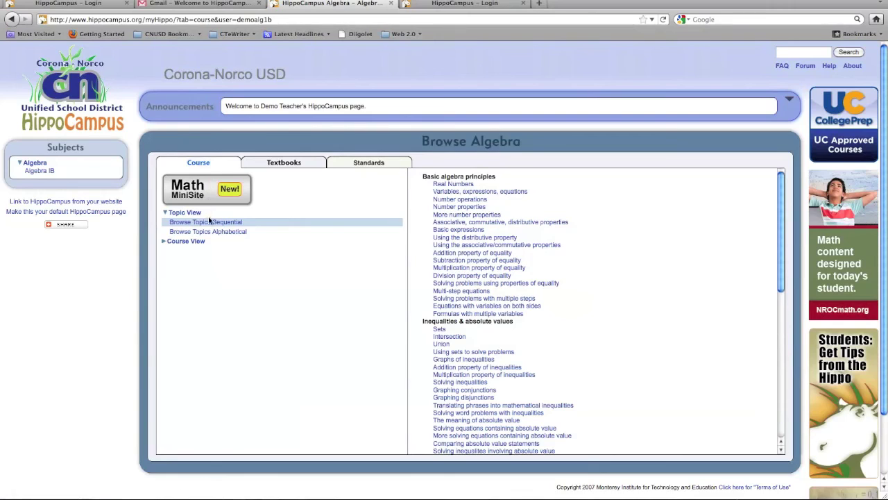
click(40, 171)
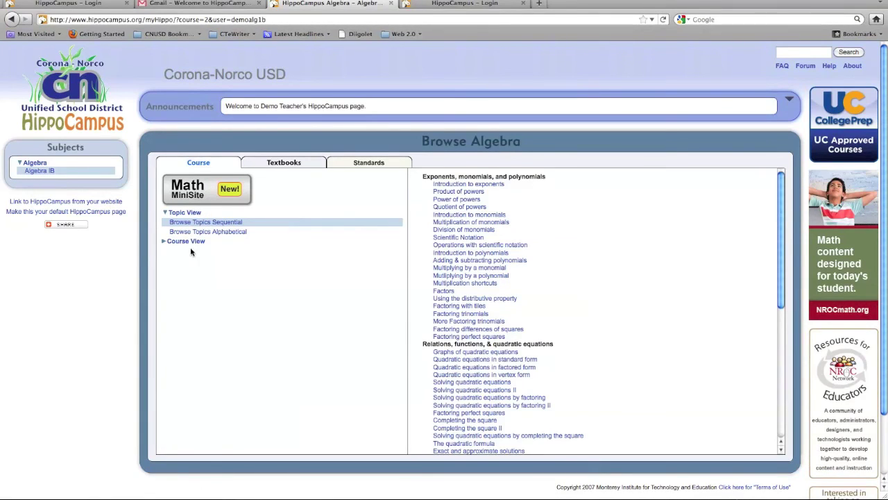
click(165, 242)
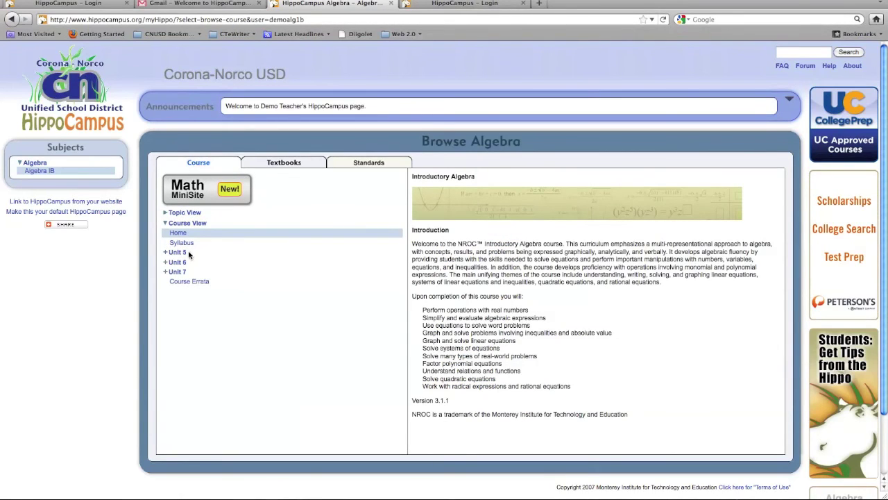
click(182, 244)
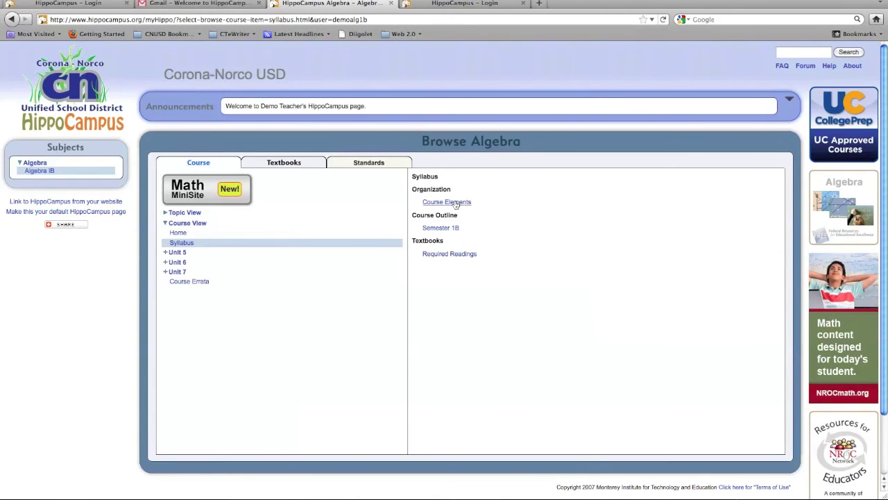
click(454, 202)
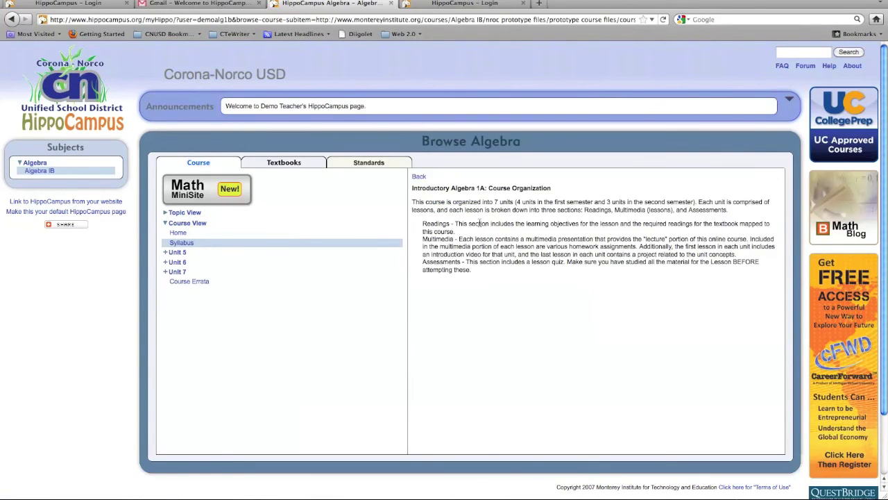
click(185, 244)
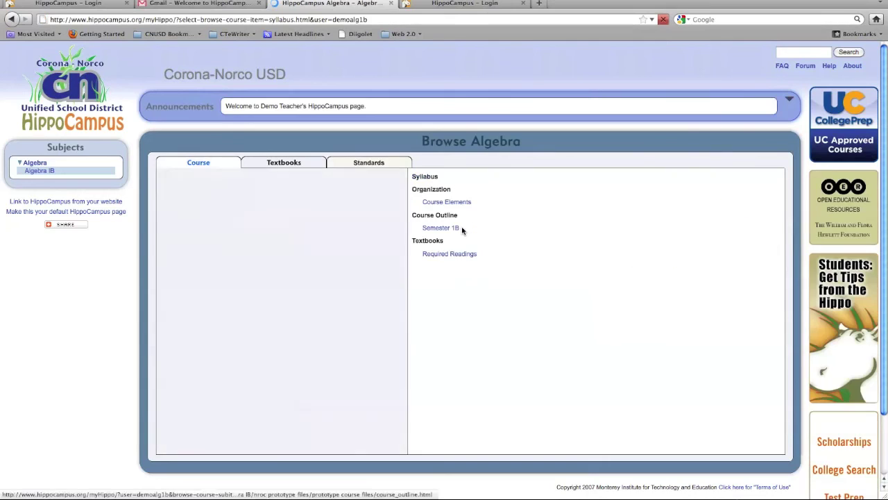
View the Semester 1B outline in topic view, then show the Algebra I textbook list.
click(441, 228)
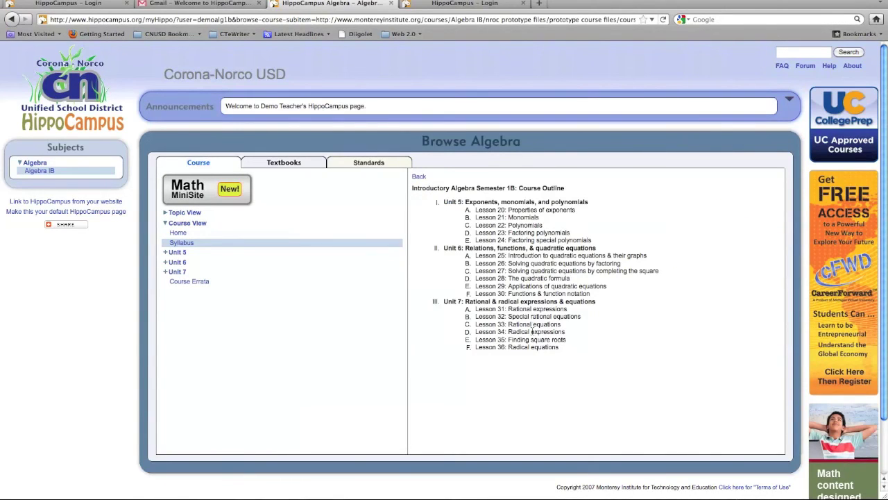
click(166, 225)
click(166, 216)
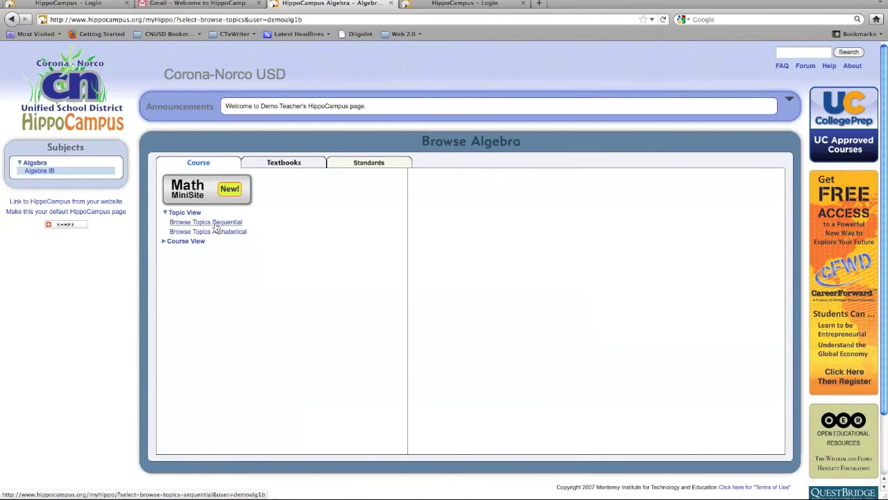
click(278, 164)
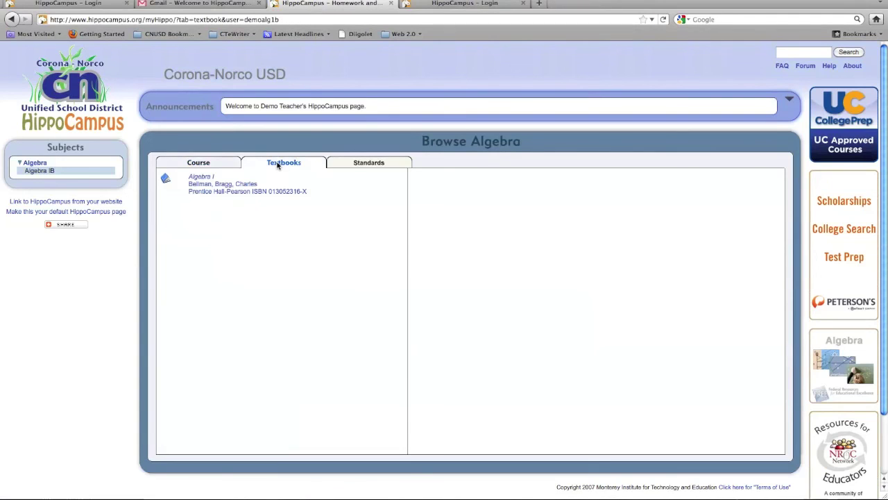
Open the Algebra I textbook and scroll its page-by-topic index, e.g. pages 47-52 on the distributive property.
click(247, 186)
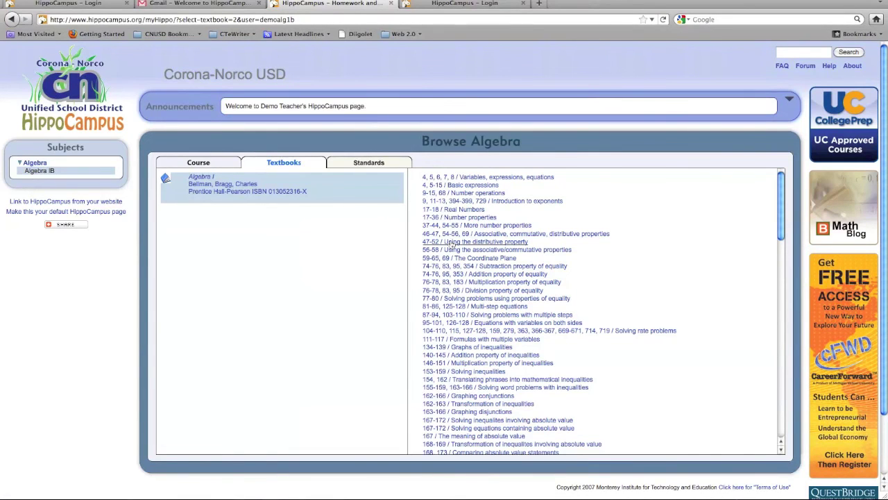
scroll(452, 298, down, 2)
scroll(452, 298, down, 3)
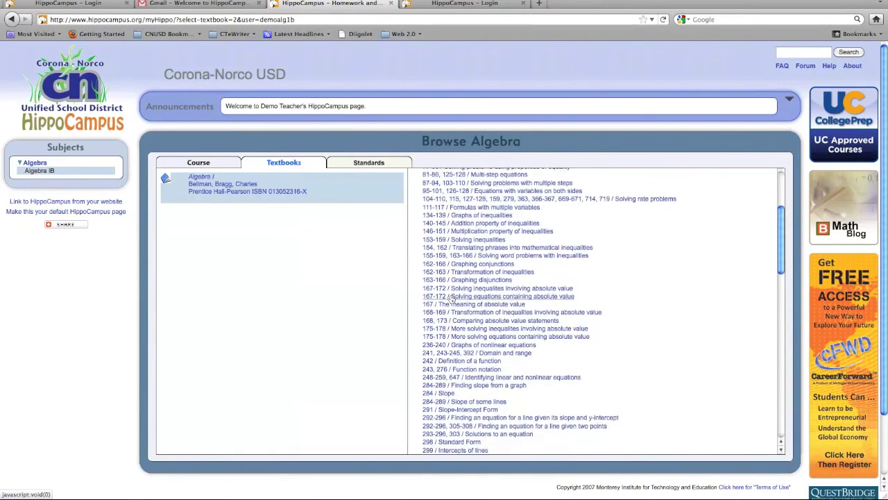